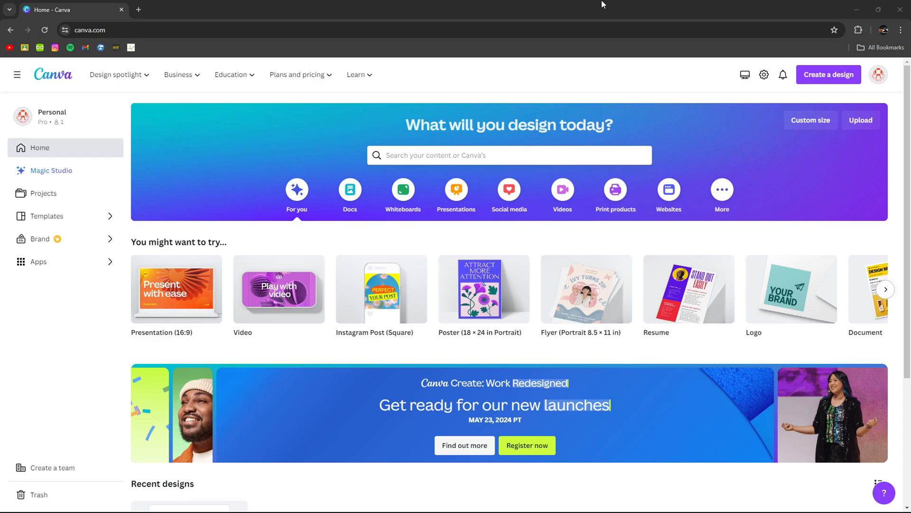
- Start a new custom-size design of 900 by 900 pixels
{"action": "left_click", "coordinate": [816, 75]}
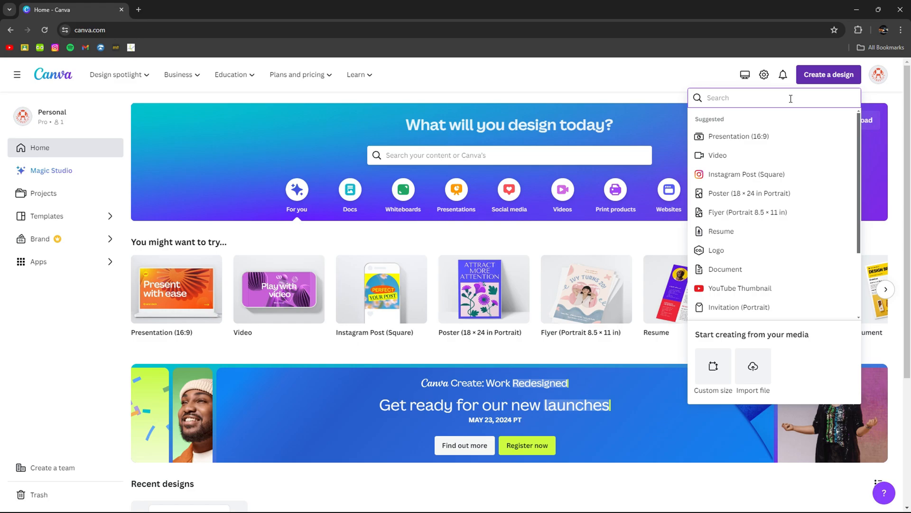
{"action": "left_click", "coordinate": [719, 365]}
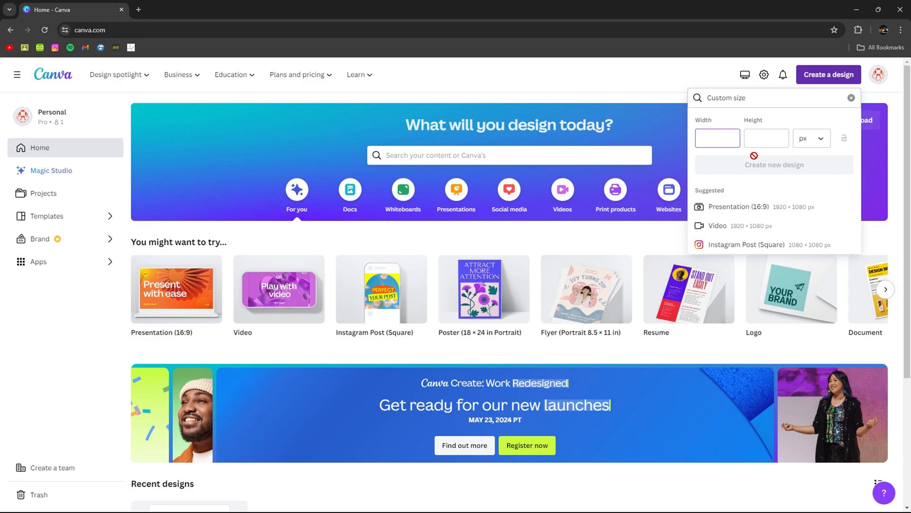
{"action": "type", "text": "900"}
{"action": "left_click", "coordinate": [748, 138]}
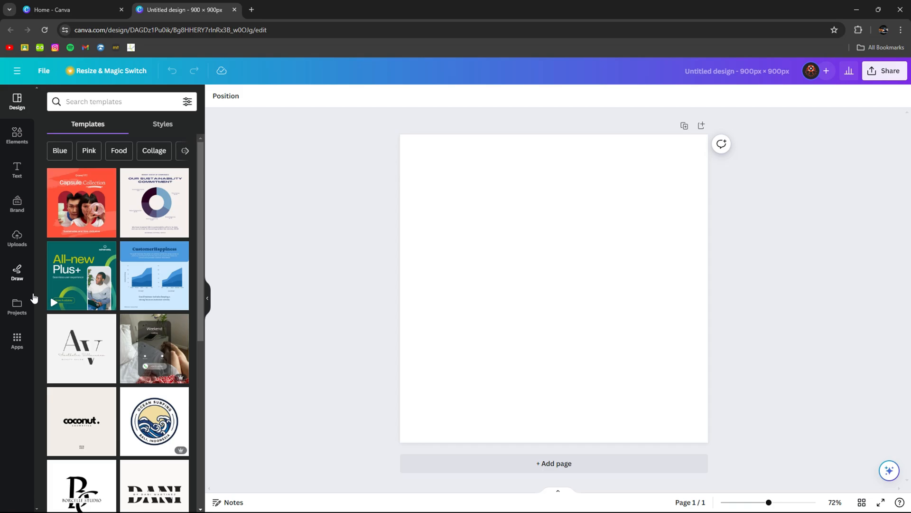
- Search the Apps panel for 'qr code' and bring up the QR Code app's details
{"action": "left_click", "coordinate": [29, 351]}
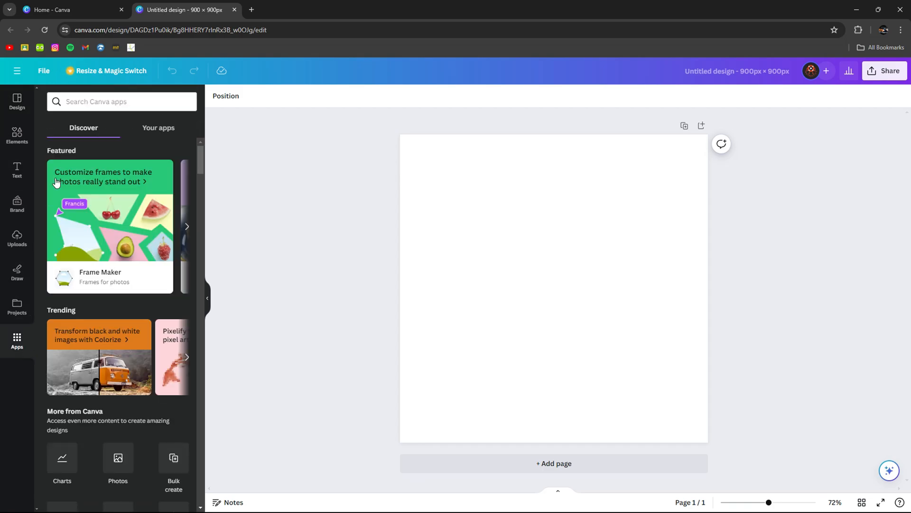
{"action": "left_click", "coordinate": [109, 100]}
{"action": "type", "text": "qr code"}
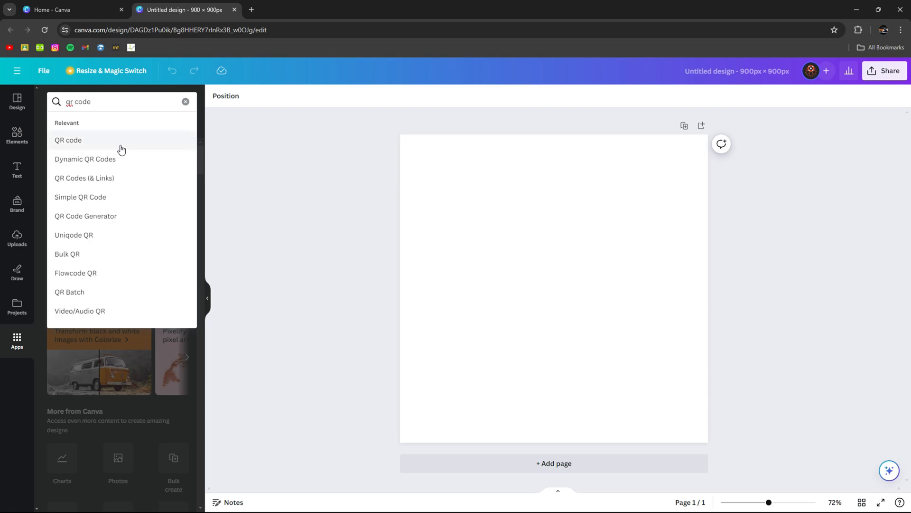
{"action": "left_click", "coordinate": [120, 140]}
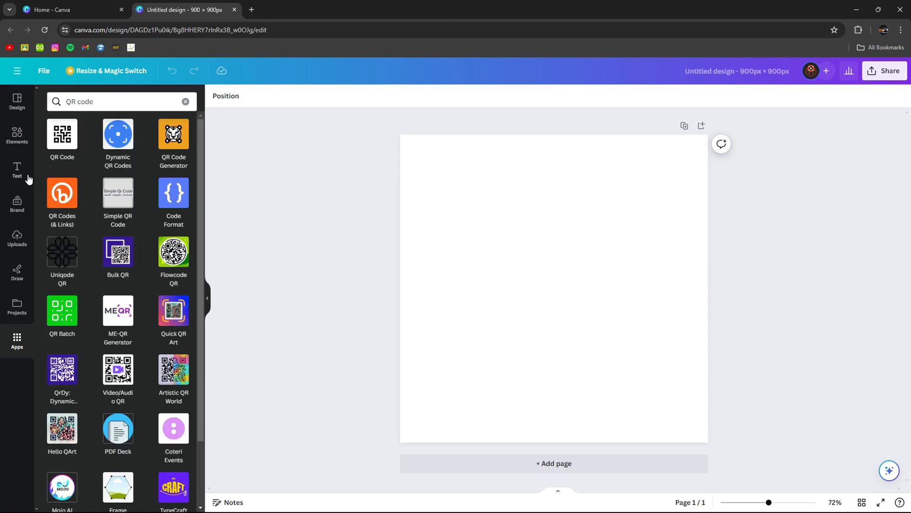
{"action": "mouse_move", "coordinate": [62, 139]}
{"action": "left_click", "coordinate": [57, 145]}
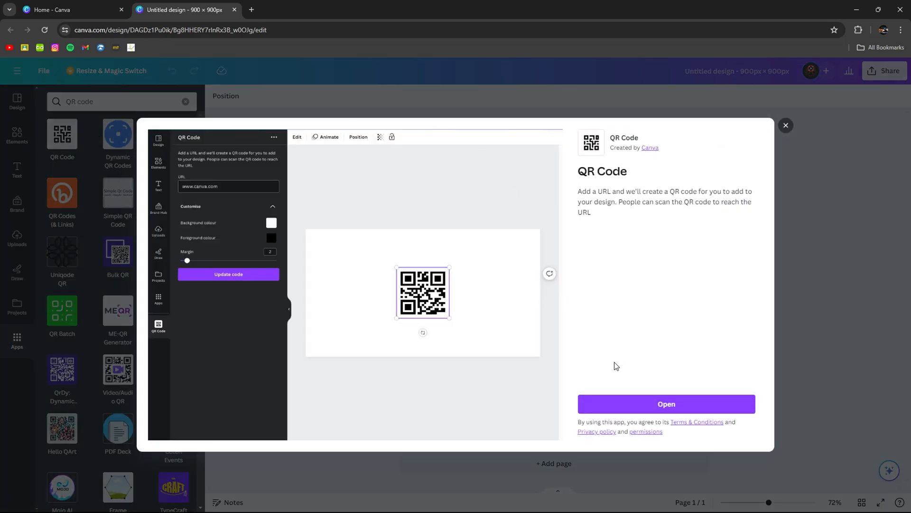
- Launch the QR Code app and paste the YouTube channel URL as the link to encode
{"action": "left_click", "coordinate": [634, 403]}
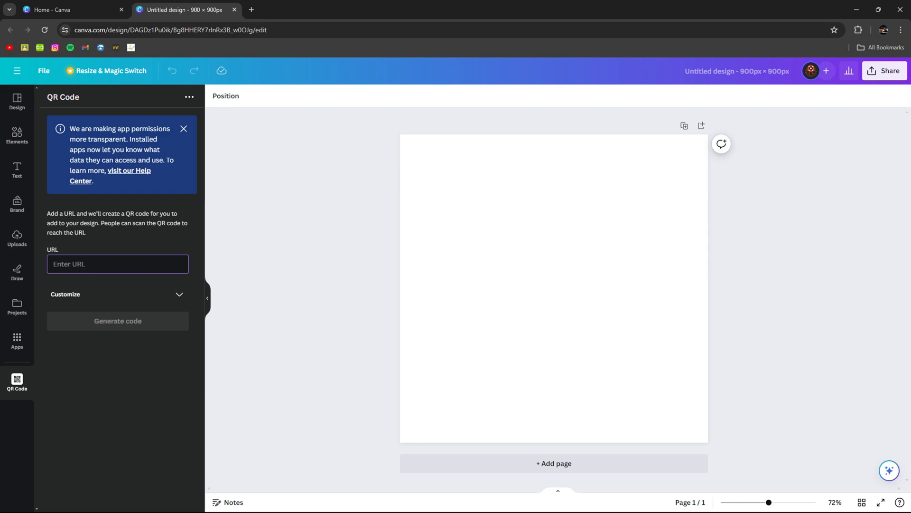
{"action": "left_click", "coordinate": [118, 264]}
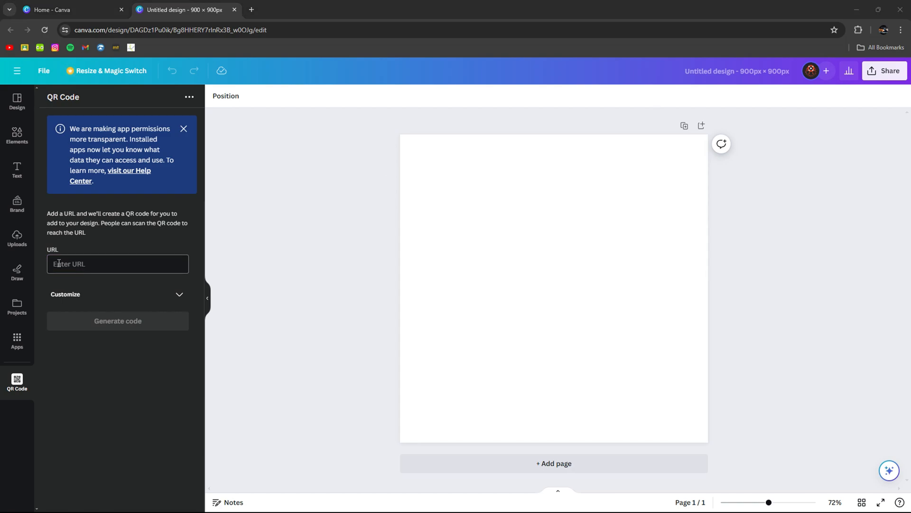
{"action": "key", "text": "ctrl+v"}
{"action": "left_click", "coordinate": [106, 324]}
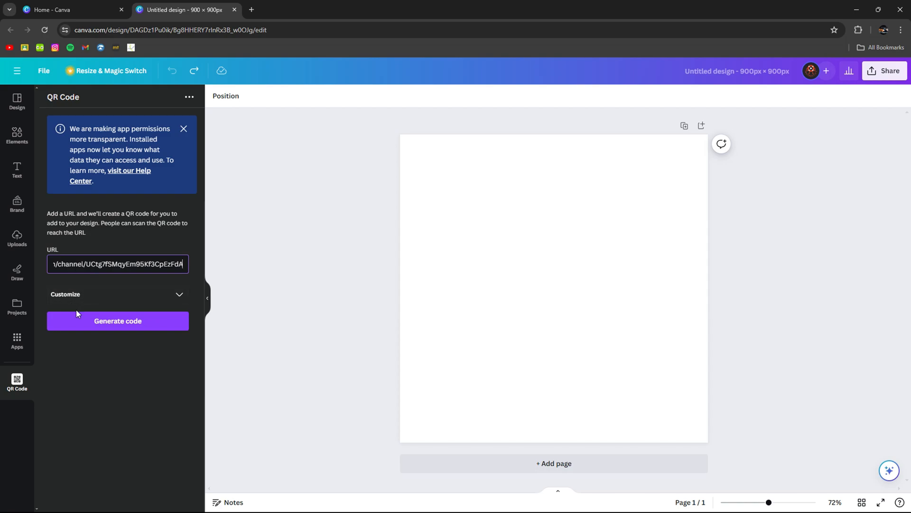
- In Customize, make the QR code's background colour red
{"action": "left_click", "coordinate": [80, 298]}
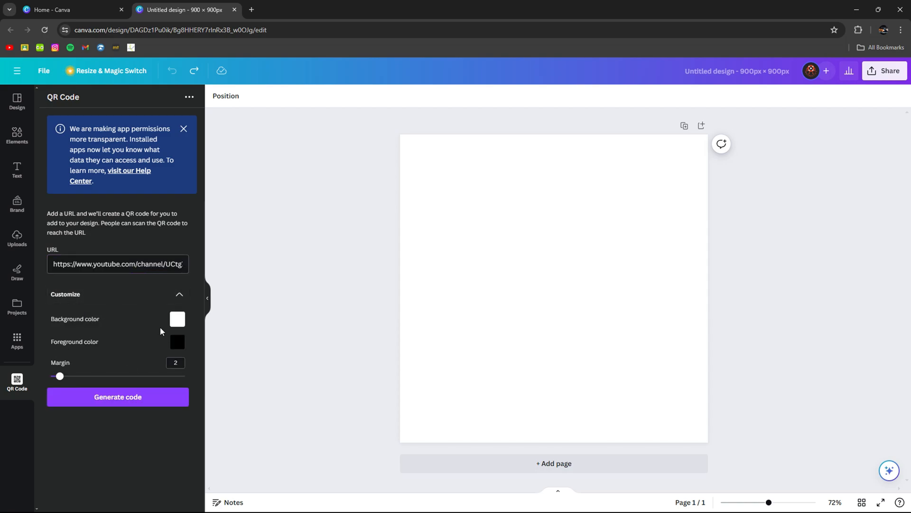
{"action": "left_click", "coordinate": [178, 321]}
{"action": "left_click", "coordinate": [312, 341]}
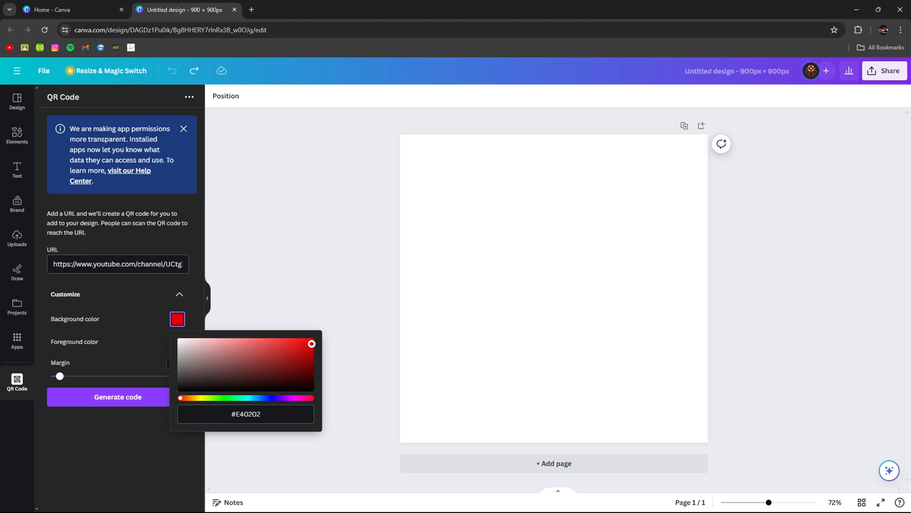
{"action": "left_click", "coordinate": [130, 340]}
- Make the foreground a bright blue and reduce the margin to zero
{"action": "left_click", "coordinate": [179, 343]}
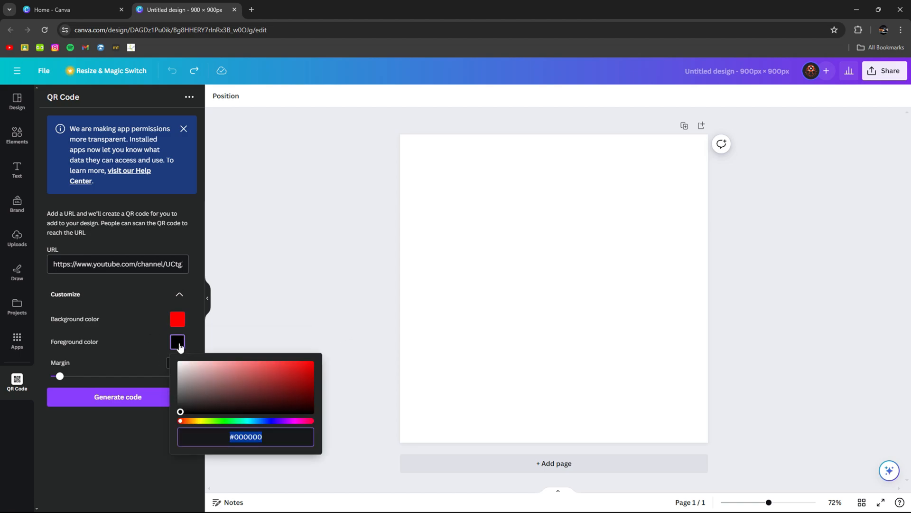
{"action": "mouse_move", "coordinate": [238, 403]}
{"action": "left_mouse_down"}
{"action": "mouse_move", "coordinate": [266, 364]}
{"action": "mouse_move", "coordinate": [267, 377]}
{"action": "left_mouse_up"}
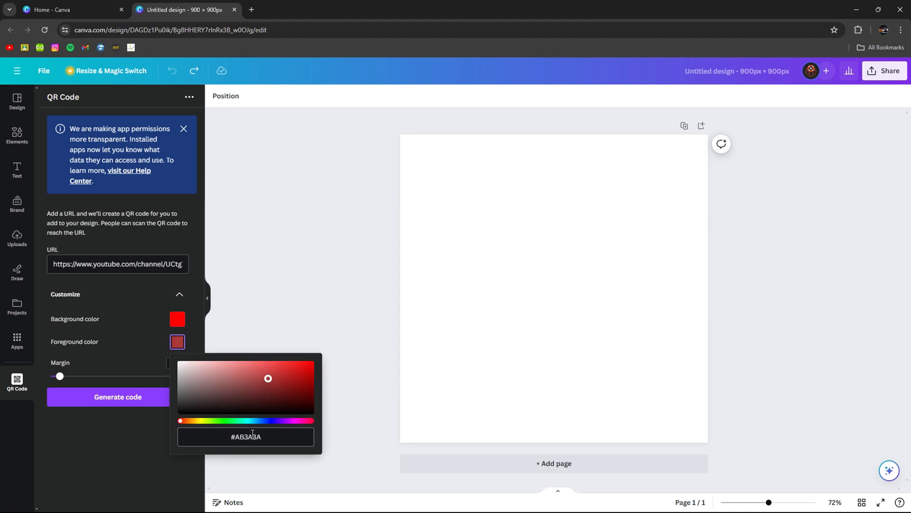
{"action": "left_click_drag", "start_coordinate": [180, 420], "coordinate": [258, 420]}
{"action": "left_click_drag", "start_coordinate": [268, 376], "coordinate": [351, 352]}
{"action": "left_click", "coordinate": [351, 352]}
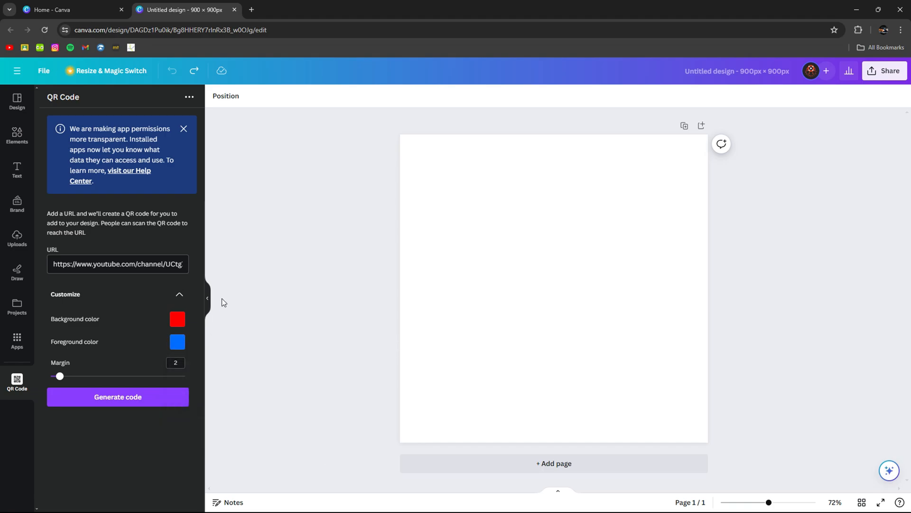
{"action": "mouse_move", "coordinate": [60, 377]}
{"action": "left_mouse_down"}
{"action": "mouse_move", "coordinate": [154, 377]}
{"action": "mouse_move", "coordinate": [50, 376]}
{"action": "mouse_move", "coordinate": [63, 376]}
{"action": "left_mouse_up"}
- Generate the red-and-blue QR code onto the page and deselect it
{"action": "left_click", "coordinate": [102, 405]}
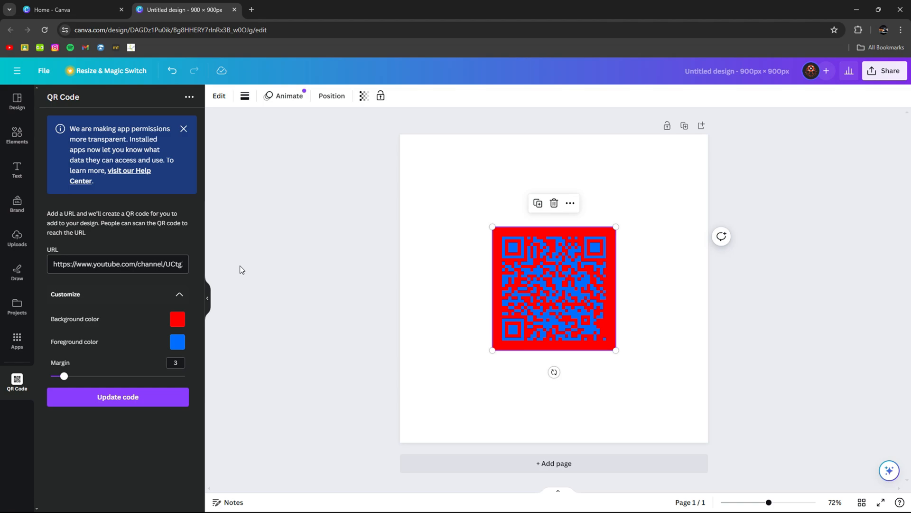
{"action": "left_click", "coordinate": [566, 317]}
{"action": "left_click", "coordinate": [369, 226]}
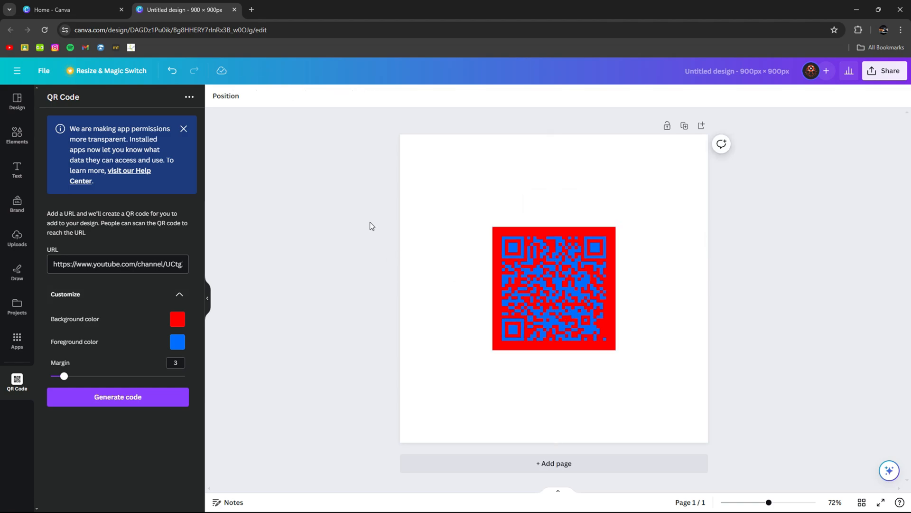